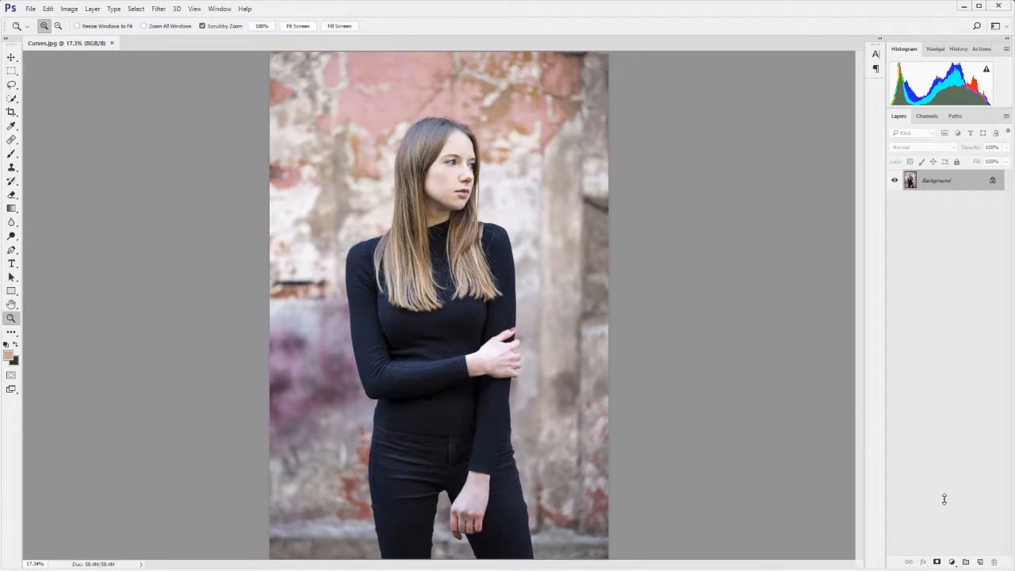
Add a Curves adjustment layer above the background and darken the midtones with an RGB curve point at input 123, output 113
left_click(952, 562)
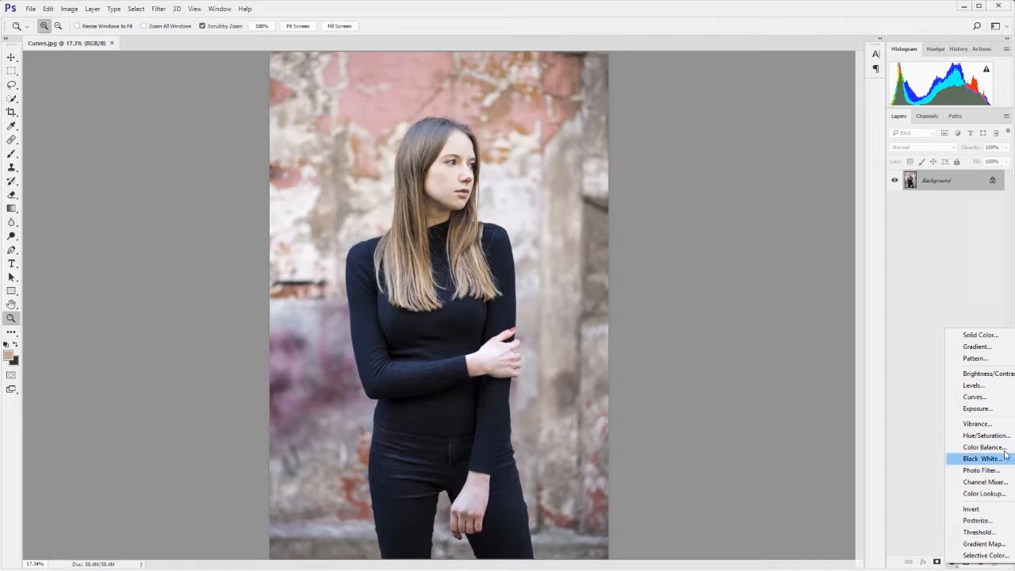
left_click(1001, 404)
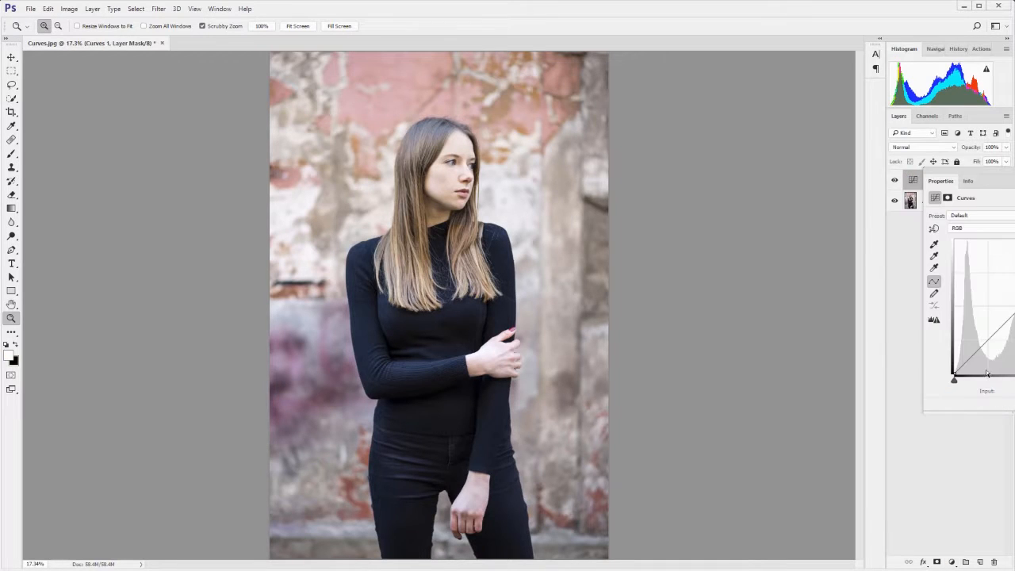
left_click_drag(1011, 178, 728, 147)
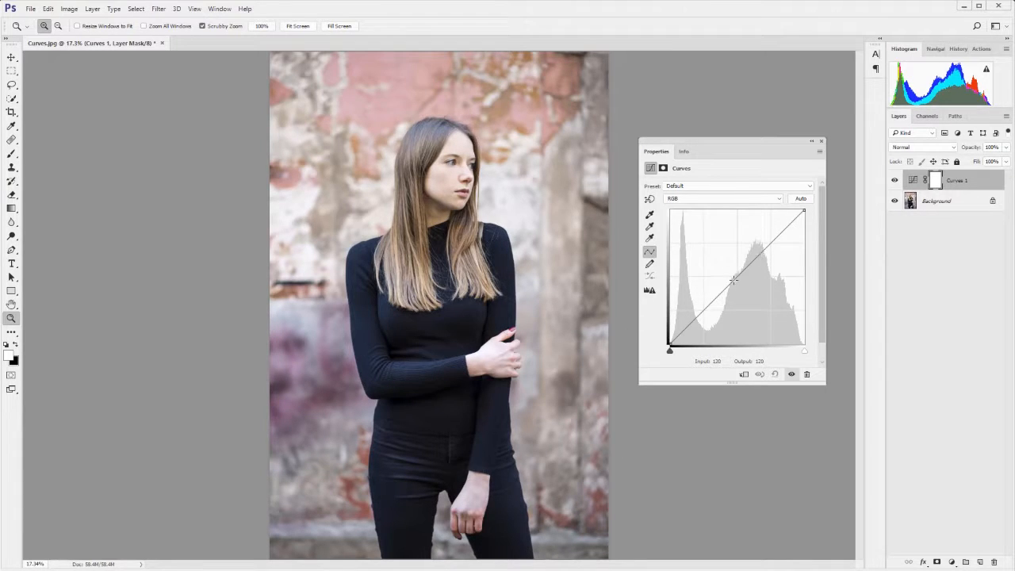
mouse_move(733, 278)
left_mouse_down()
mouse_move(740, 301)
mouse_move(722, 256)
mouse_move(749, 286)
mouse_move(731, 271)
left_mouse_up()
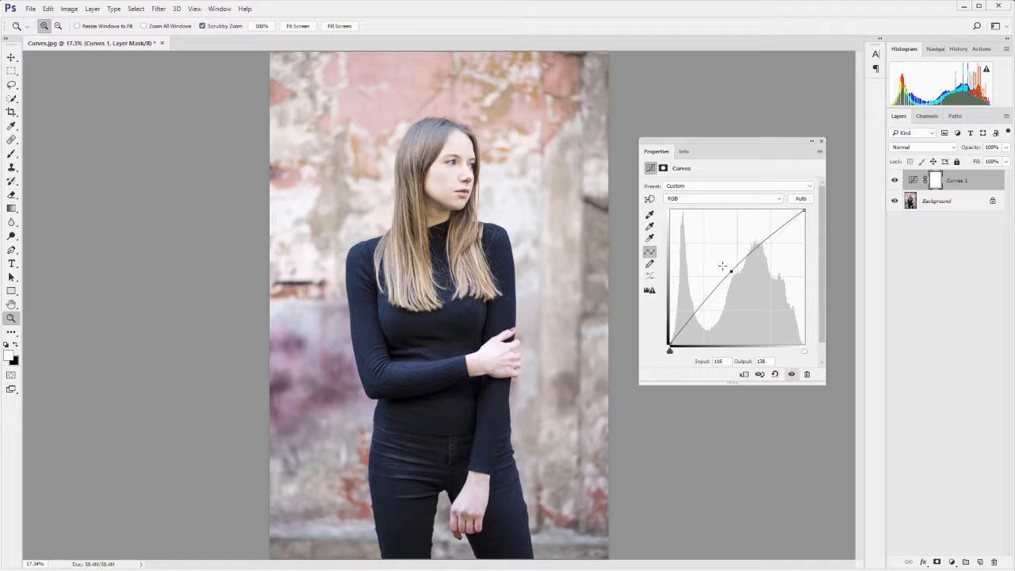
left_click_drag(730, 272, 735, 285)
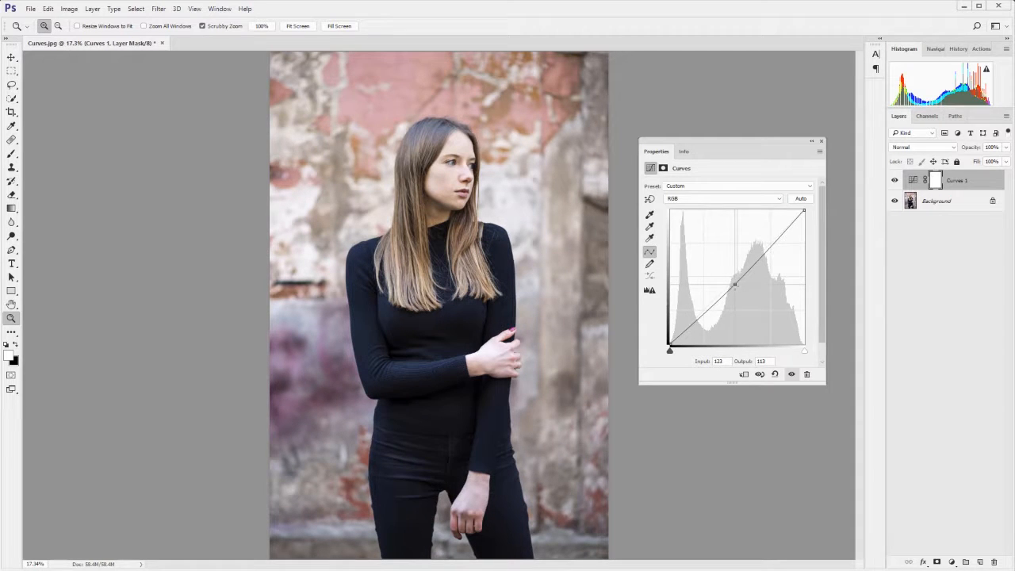
Try extreme bends of the RGB curve with the midpoint and an extra highlight point, and discard them
left_click_drag(735, 285, 692, 369)
key("ctrl+z")
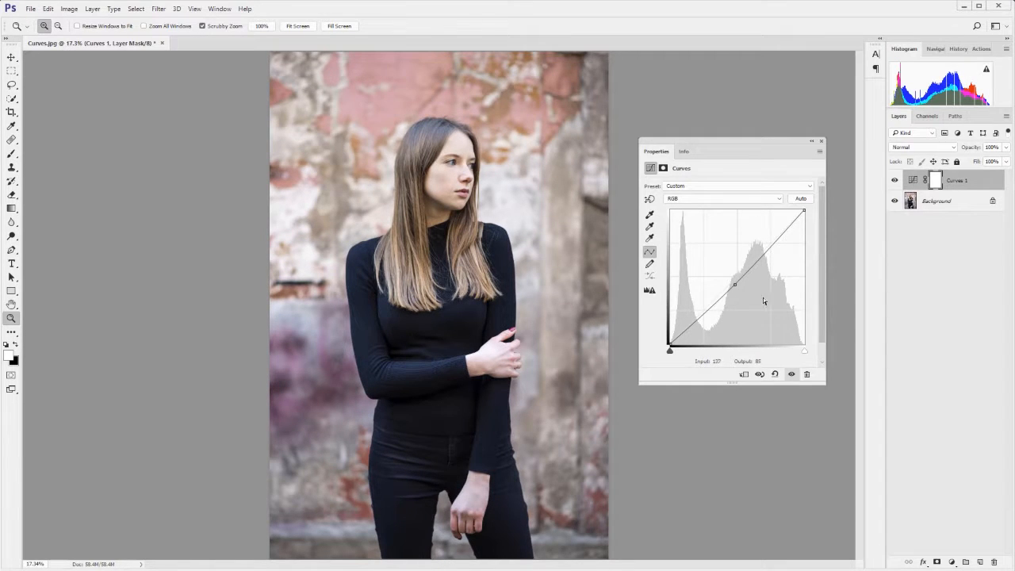
left_click_drag(766, 250, 764, 297)
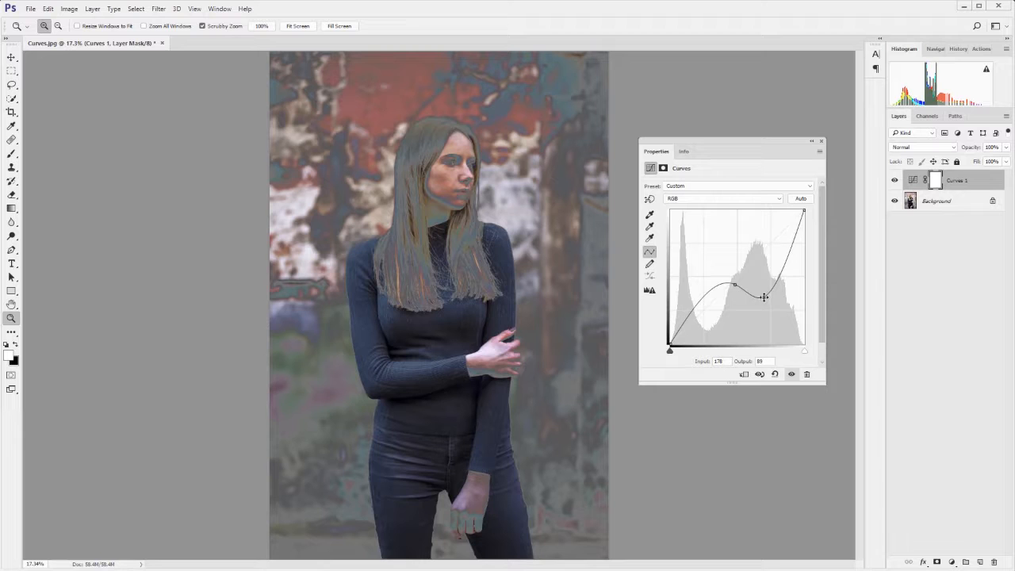
left_click_drag(763, 297, 762, 198)
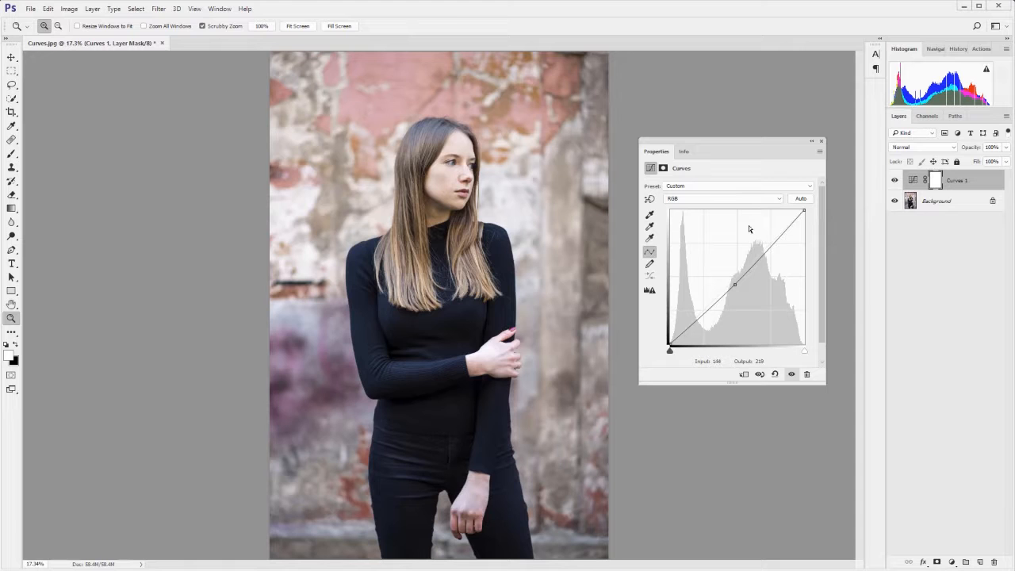
Try bending the blue, red and green channel curves one after another, restoring each to a straight line
left_click(773, 201)
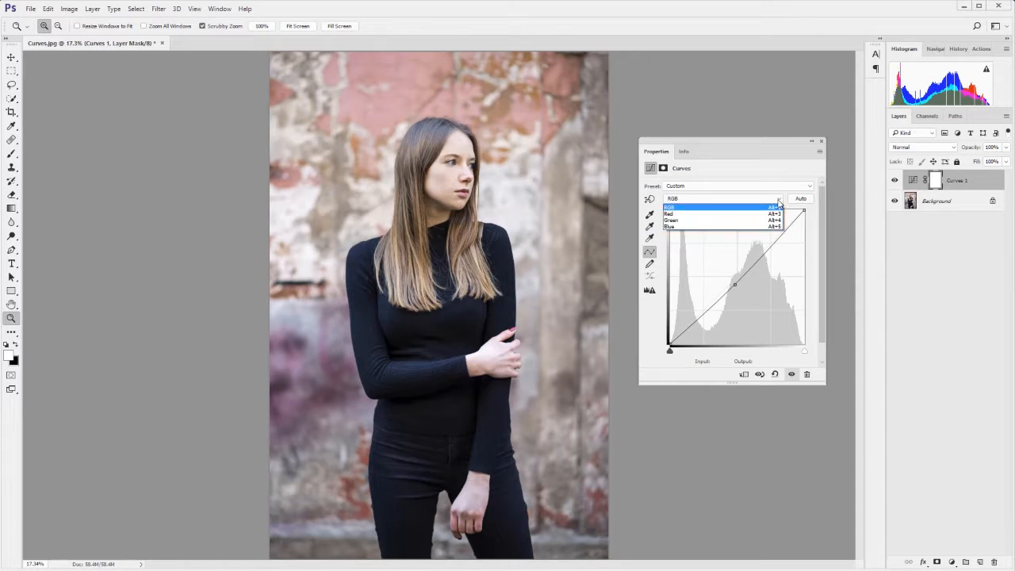
left_click(759, 229)
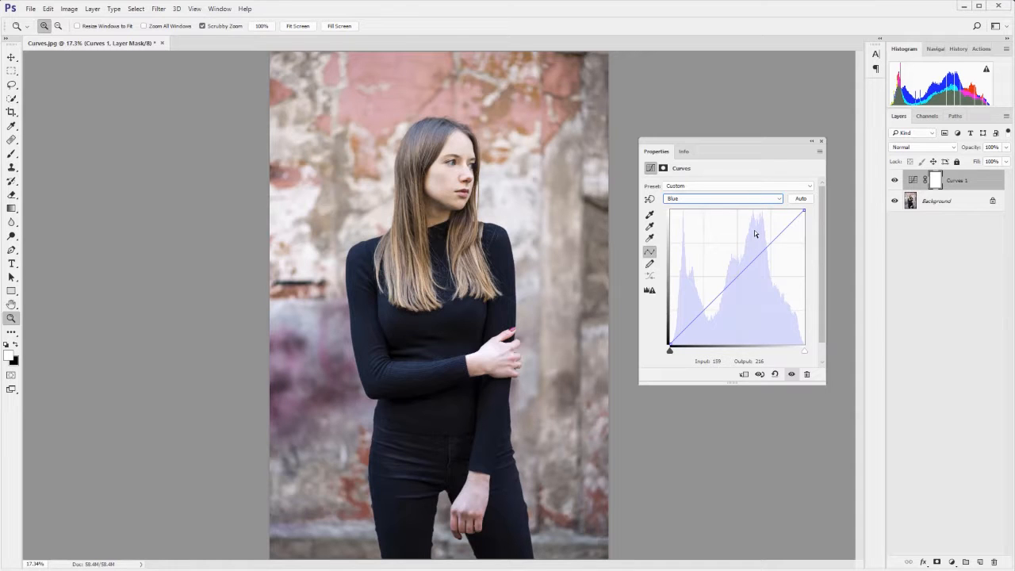
left_click_drag(735, 278, 820, 222)
left_click(780, 200)
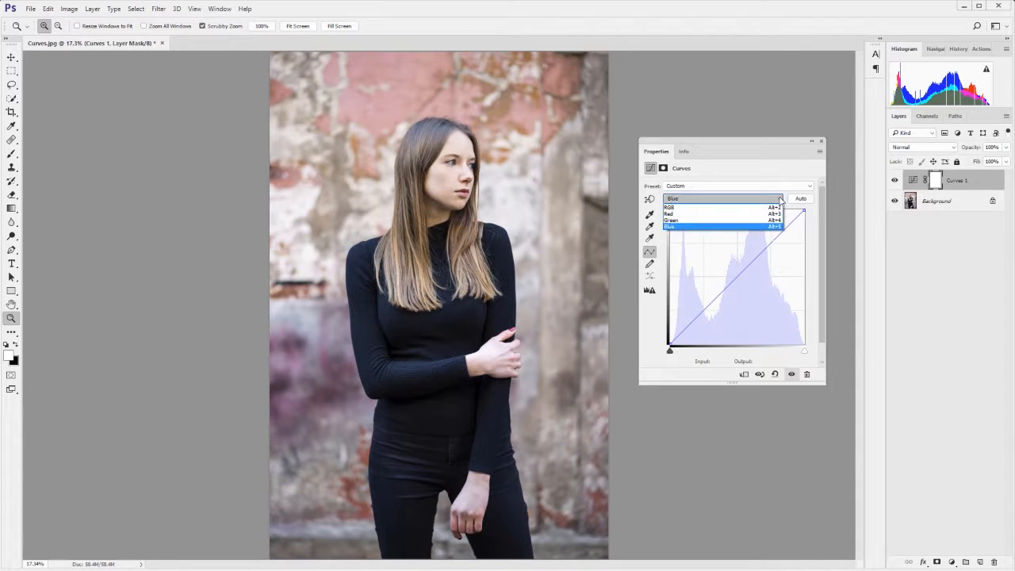
left_click(775, 216)
left_click_drag(737, 276, 805, 215)
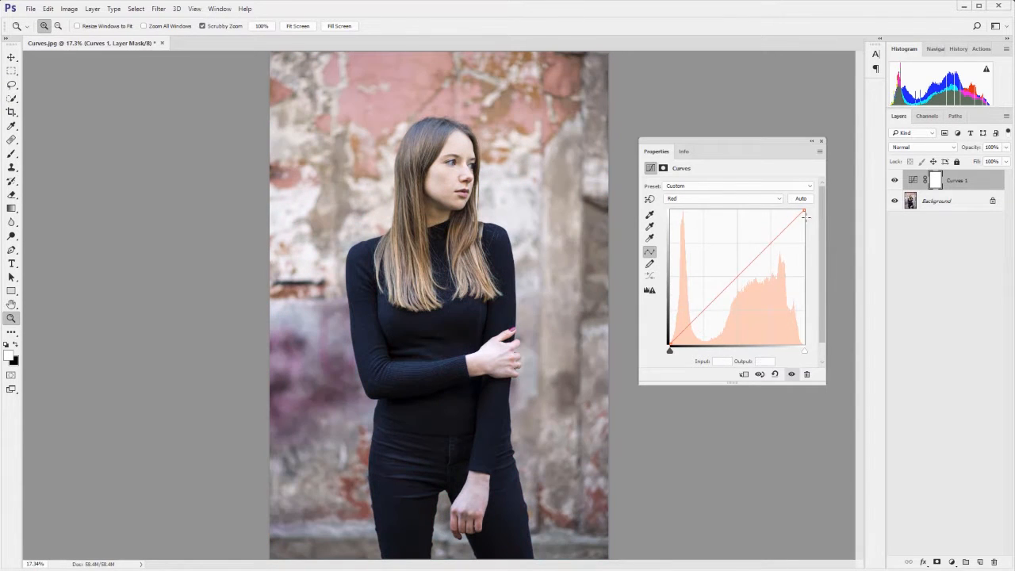
left_click(772, 199)
left_click(759, 225)
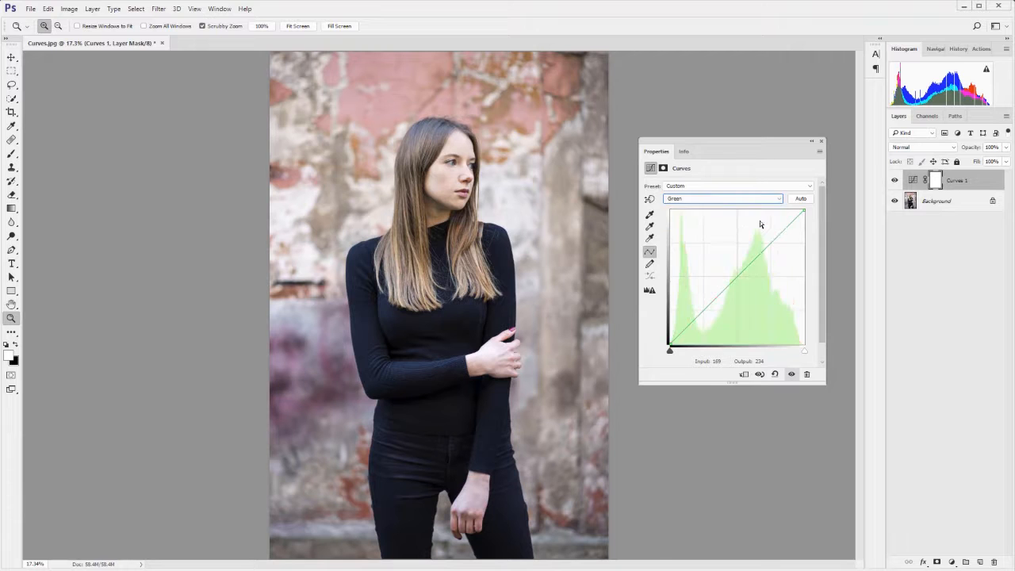
left_click_drag(736, 279, 817, 289)
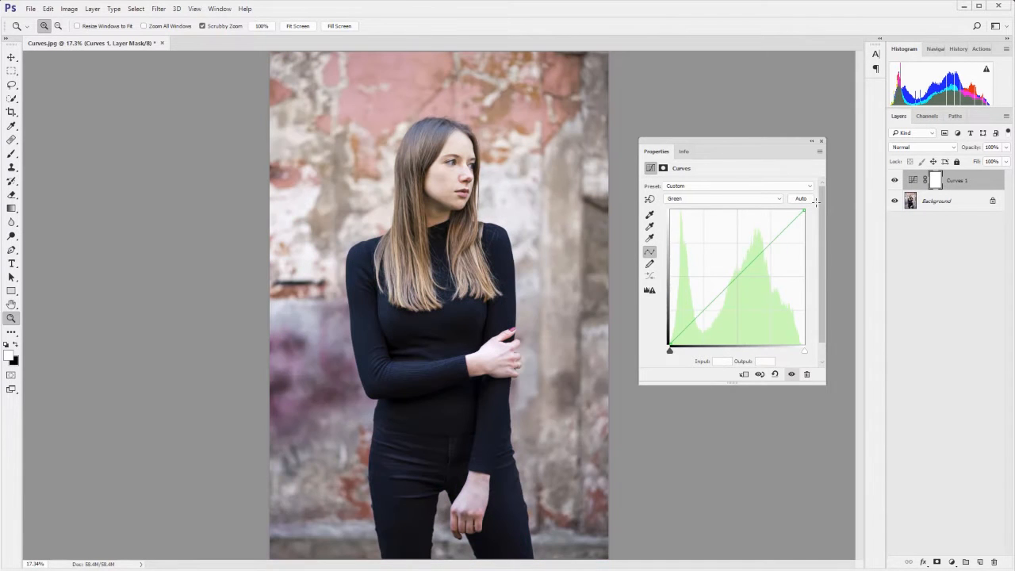
Raise the blue channel's black point to output 20 to tint the shadows blue
left_click(778, 199)
left_click(767, 227)
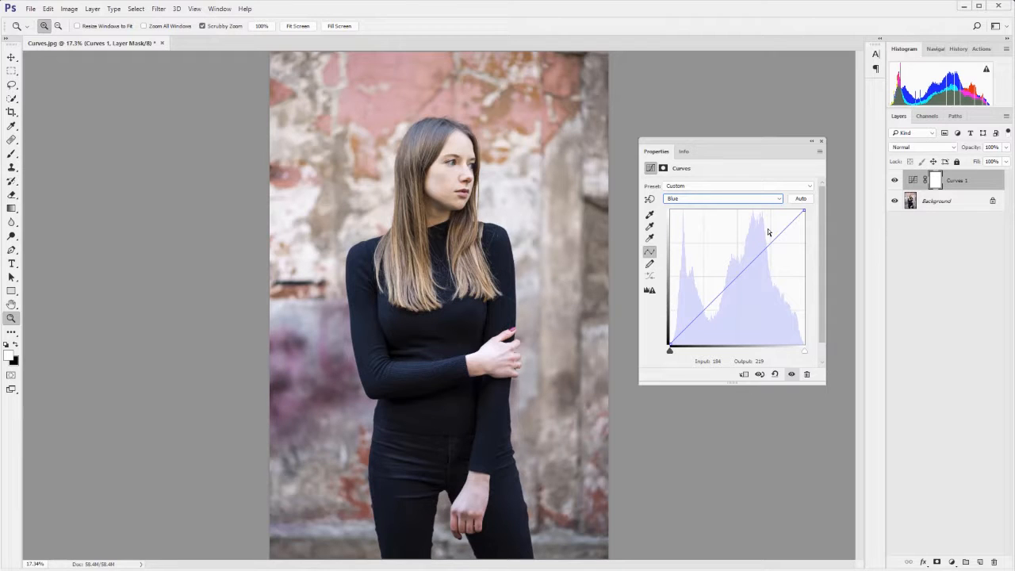
left_click(670, 344)
left_click_drag(670, 344, 670, 334)
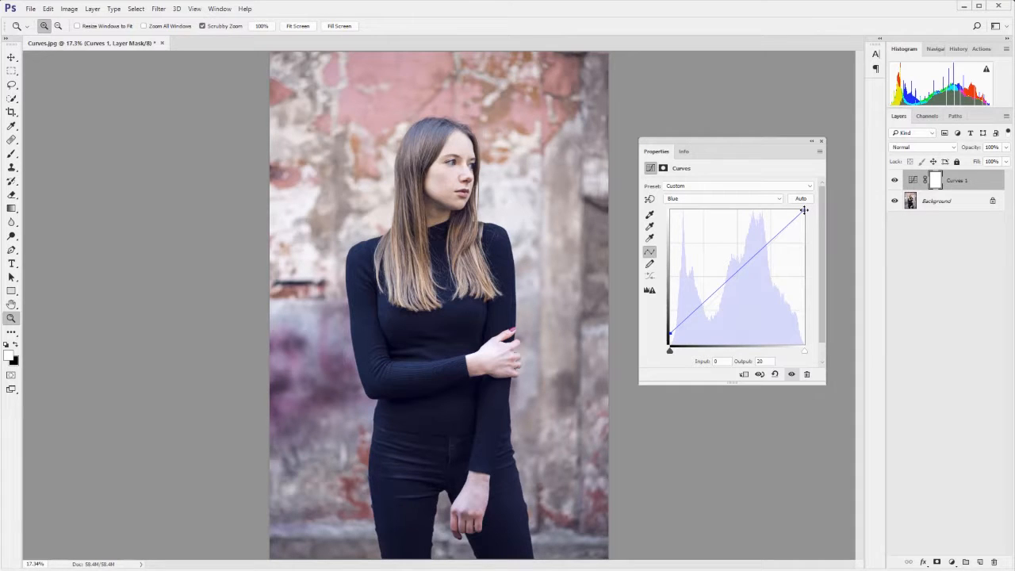
Try other positions for the blue curve's endpoints, including a black point at input 26, output 0
mouse_move(803, 211)
left_mouse_down()
mouse_move(795, 208)
mouse_move(814, 215)
left_mouse_up()
mouse_move(670, 333)
left_mouse_down()
mouse_move(668, 344)
mouse_move(683, 346)
left_mouse_up()
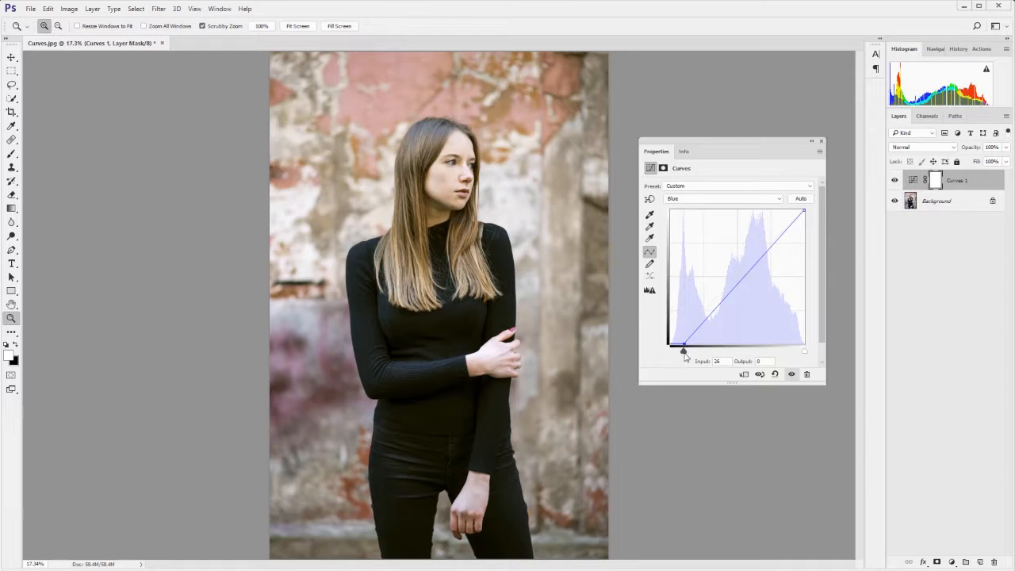
left_click_drag(683, 350, 670, 349)
Lower the blue curve's white point to output 245 and compare the photo with the adjustment hidden and shown
left_click(803, 211)
left_click_drag(803, 211, 810, 214)
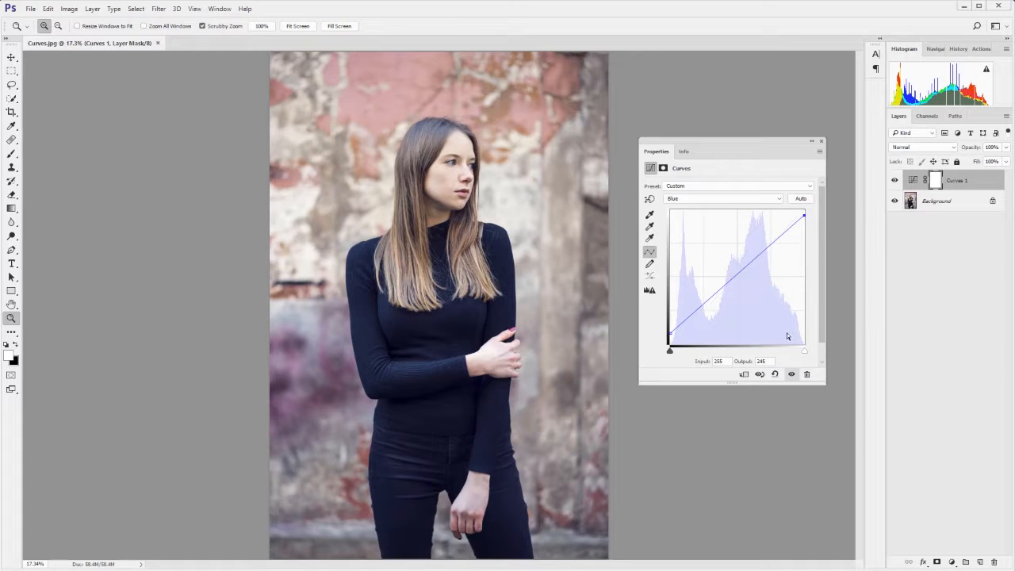
left_click(791, 375)
left_click(792, 375)
left_click(791, 374)
left_click(791, 374)
left_click(791, 374)
Slightly lower the red channel's midtones with a curve point at input 129, output 122
left_click(777, 199)
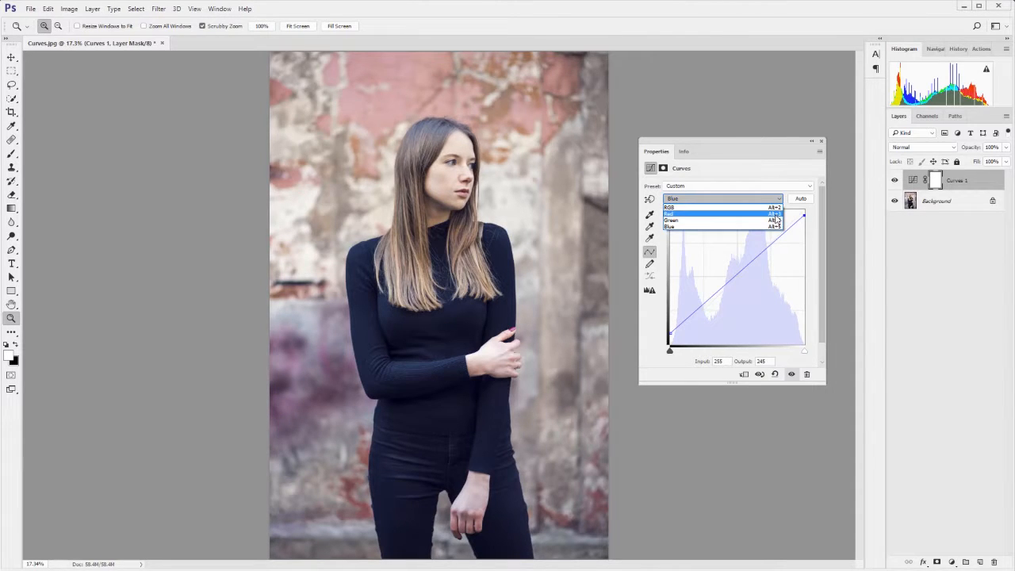
left_click(774, 214)
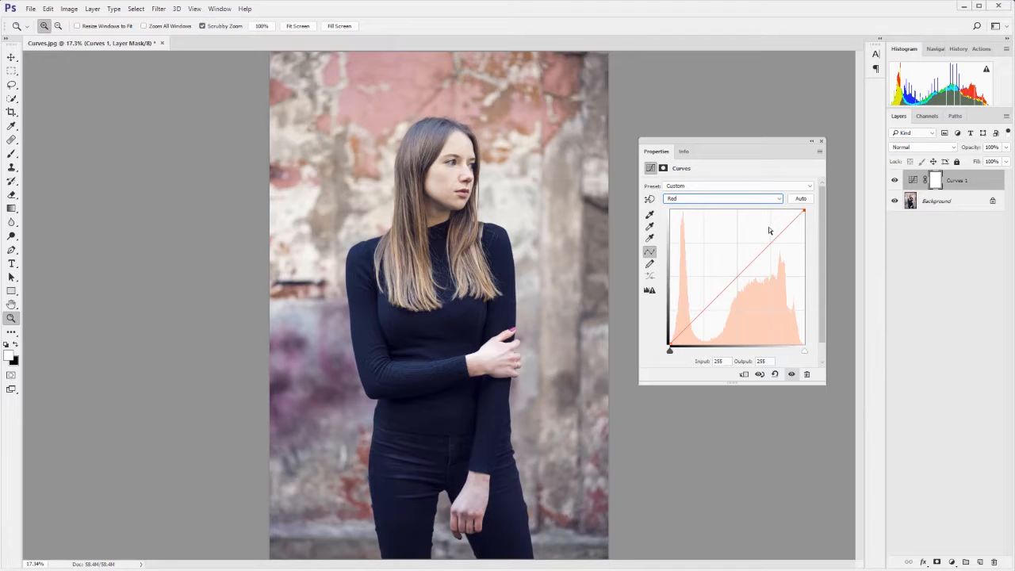
left_click_drag(737, 277, 737, 279)
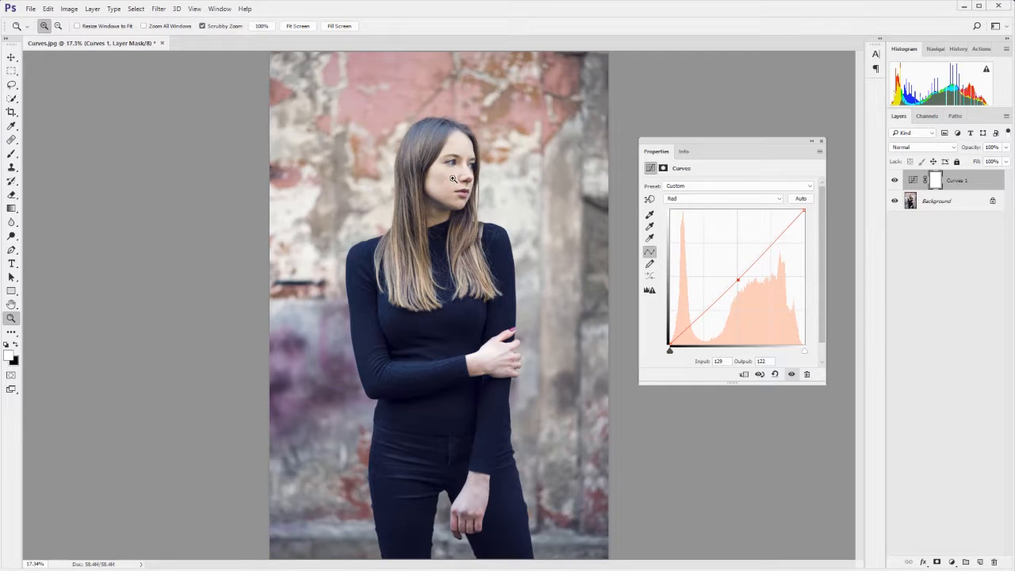
Compare the photo with the colour-toning Curves layer hidden and shown, and close its settings
left_click(792, 373)
left_click(792, 373)
left_click(792, 373)
left_click(792, 374)
left_click(792, 374)
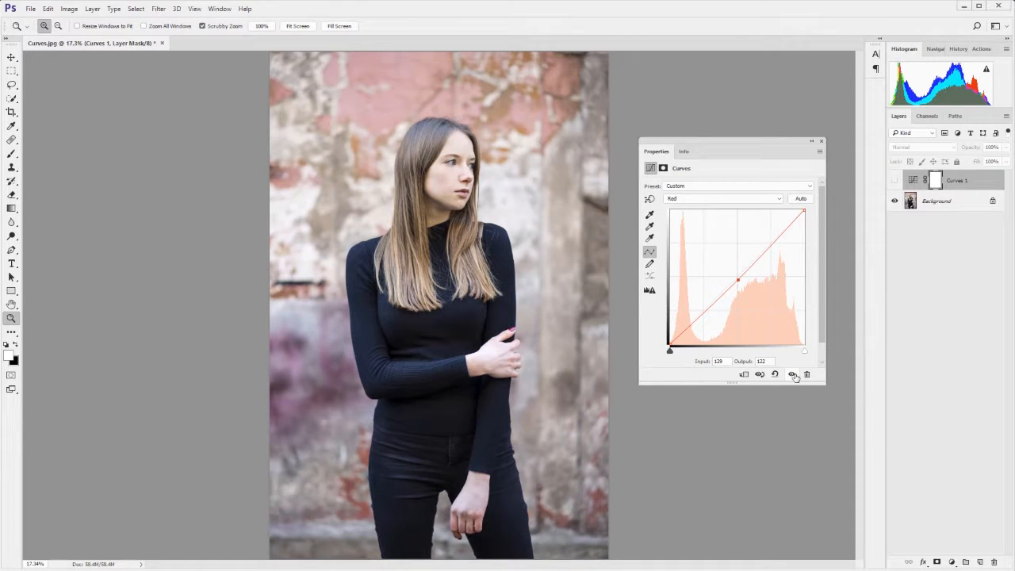
left_click(792, 373)
left_click(821, 143)
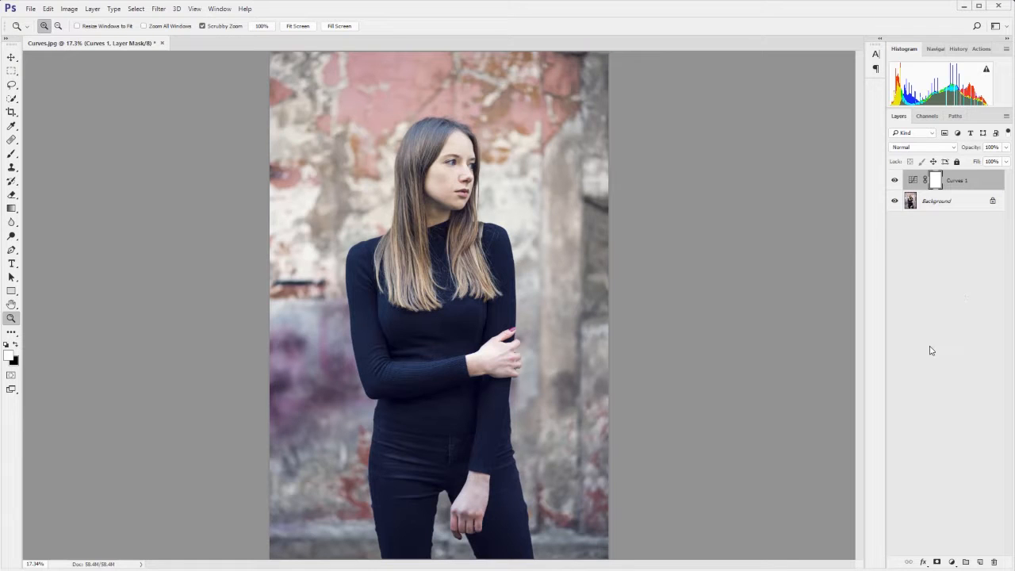
Add a second Curves layer with a contrast-boosting RGB S-curve, lowering the shadows and lifting the highlights at input 183 to output 203
left_click(952, 561)
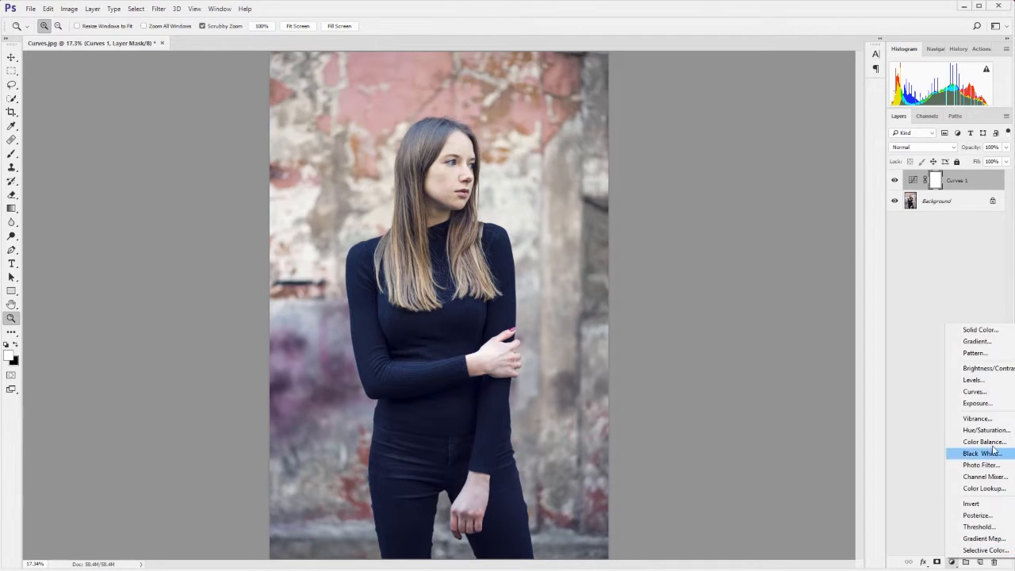
left_click(975, 394)
left_click_drag(737, 275, 739, 280)
left_click_drag(773, 250, 765, 241)
left_click_drag(706, 315, 704, 323)
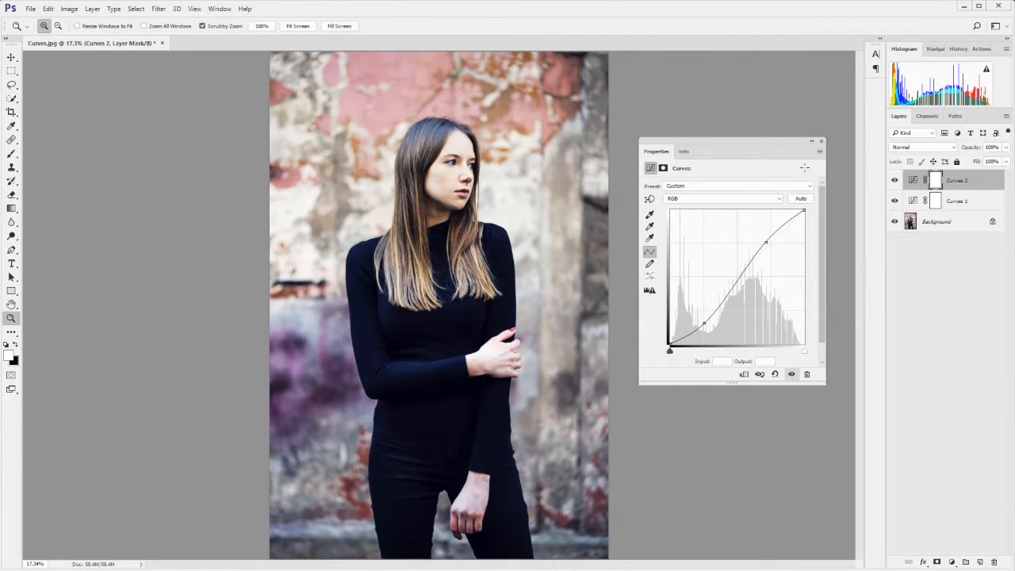
left_click_drag(704, 323, 704, 320)
left_click_drag(766, 242, 767, 236)
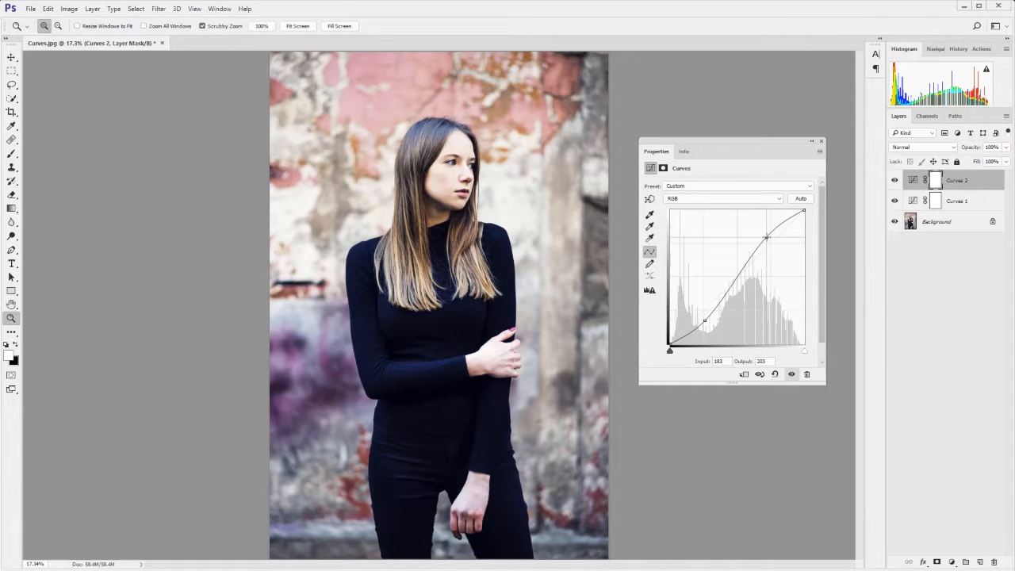
Compare the photo with the contrast Curves layer hidden and shown, and close its settings
left_click(791, 374)
left_click(791, 374)
left_click(790, 374)
left_click(790, 374)
left_click(790, 375)
left_click(790, 374)
left_click(790, 374)
left_click(790, 374)
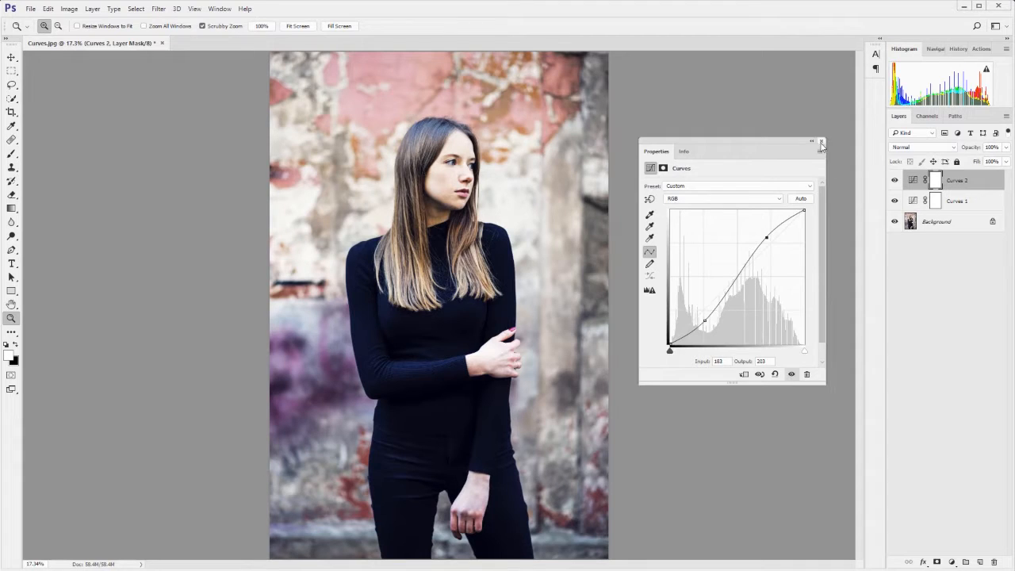
left_click(822, 142)
Reduce the Curves 2 layer's opacity to 50% and check the photo with that layer hidden and shown
left_click(1005, 147)
left_click_drag(1004, 162, 981, 168)
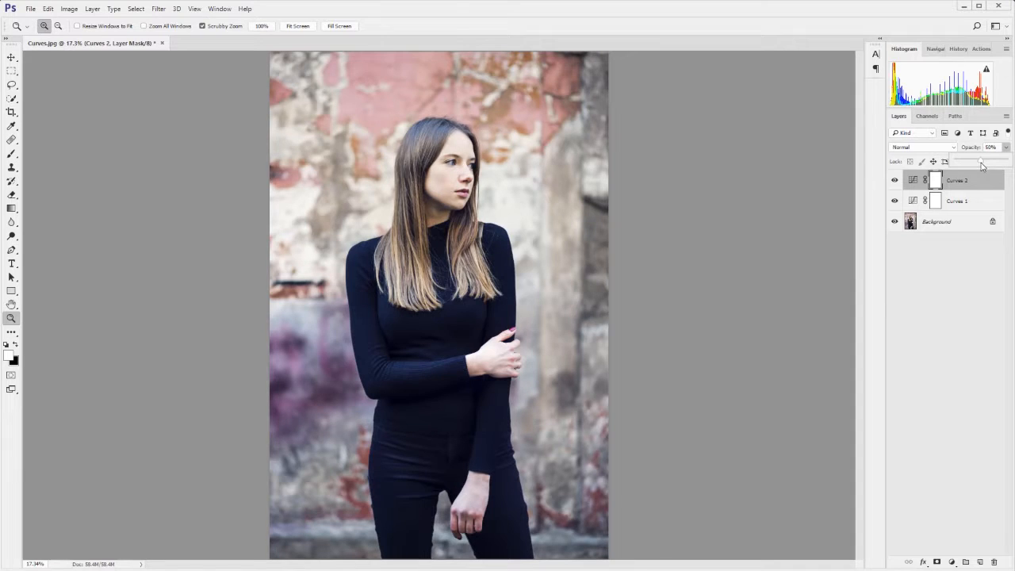
left_click(894, 180)
left_click(895, 182)
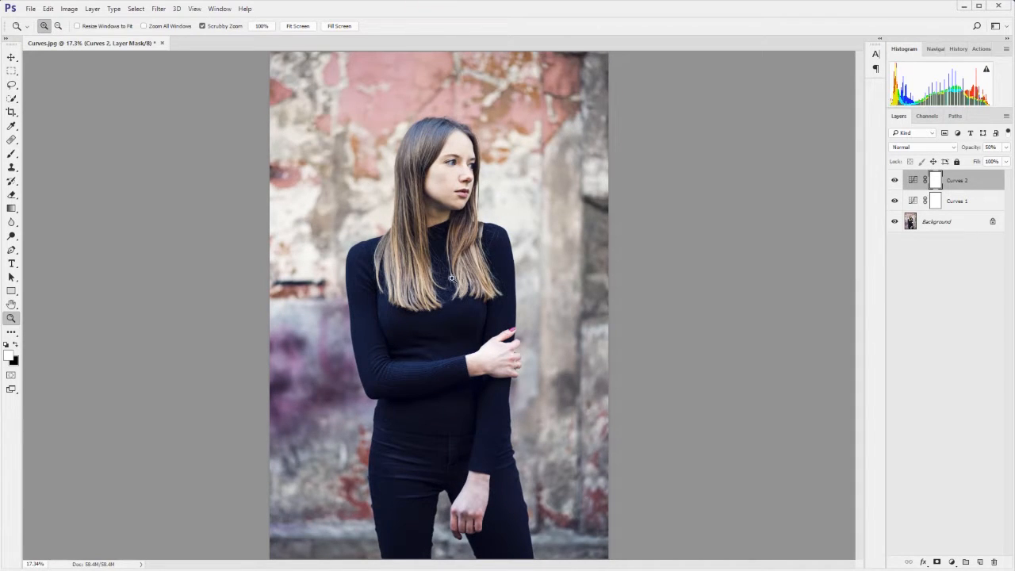
Examine the model's face, hair and sweater at 50% zoom with the Curves 2 layer hidden and shown
left_click(422, 181)
left_click(418, 169)
left_click_drag(416, 161, 435, 214)
left_click(436, 214)
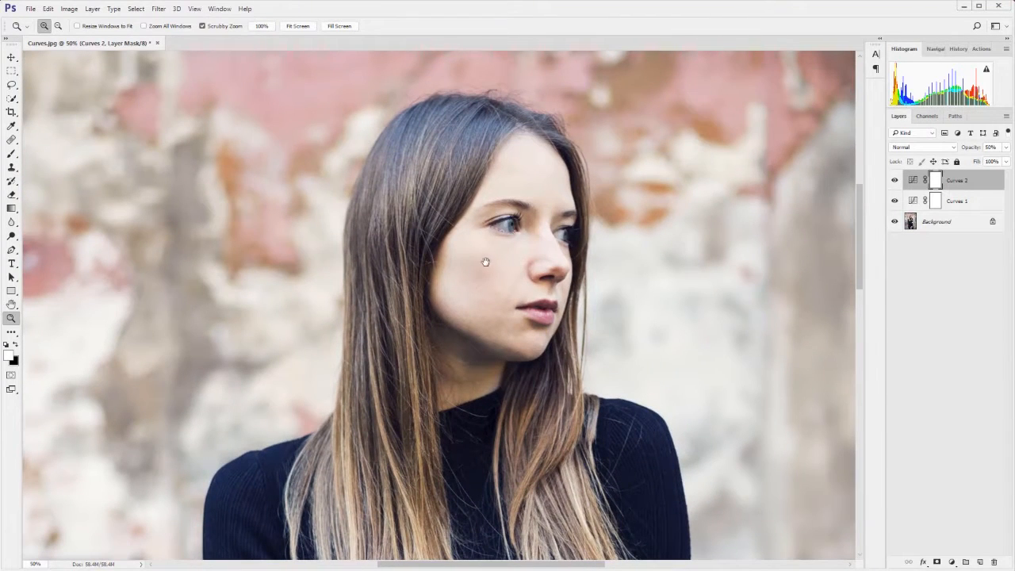
left_click_drag(494, 235, 460, 211)
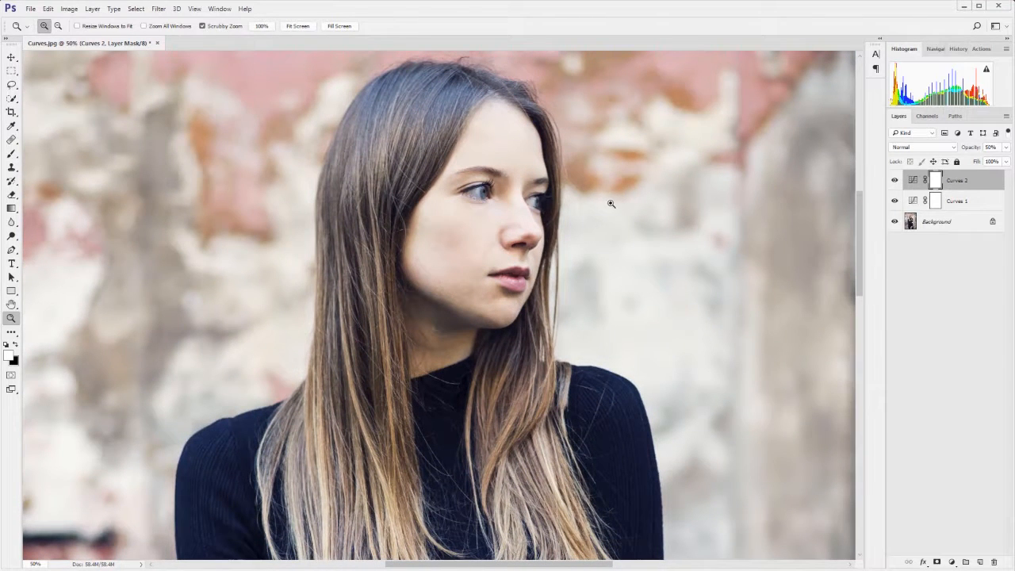
left_click(894, 180)
left_click(894, 180)
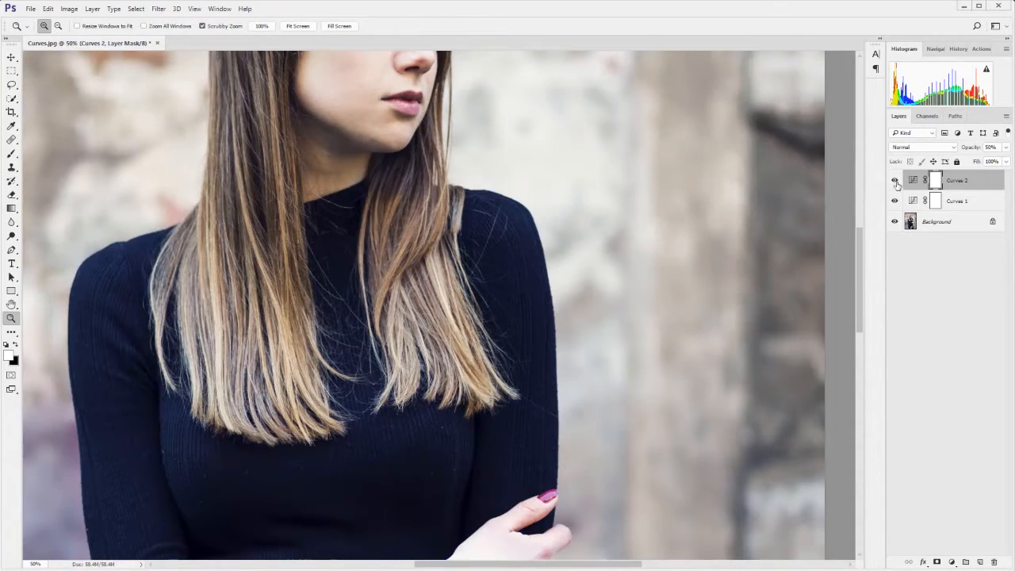
left_click(895, 181)
left_click(894, 180)
left_click_drag(510, 188, 668, 349)
left_click_drag(566, 251, 552, 251)
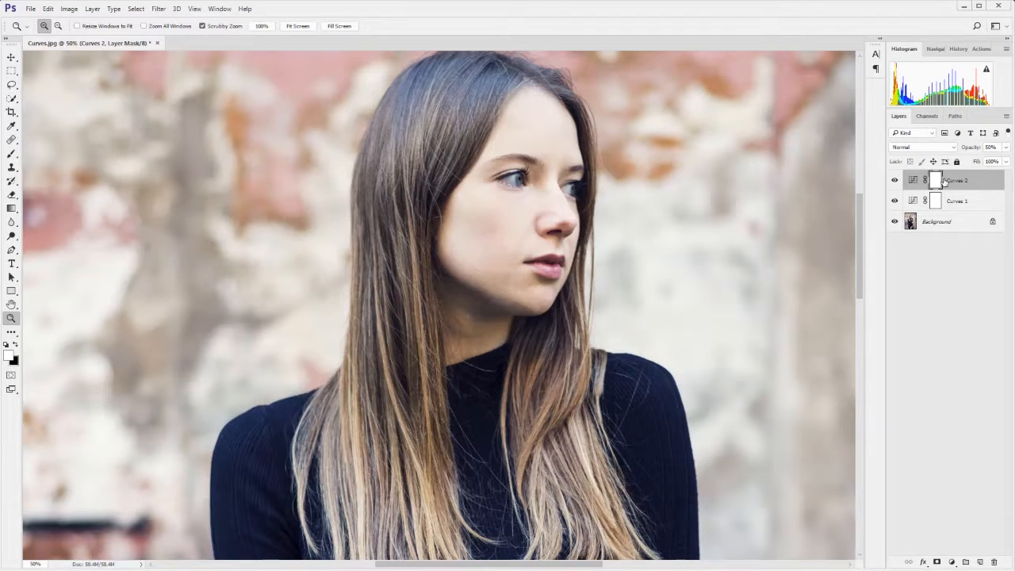
Move the Curves 2 layer below Curves 1 in the layer stack
key("ctrl+minus")
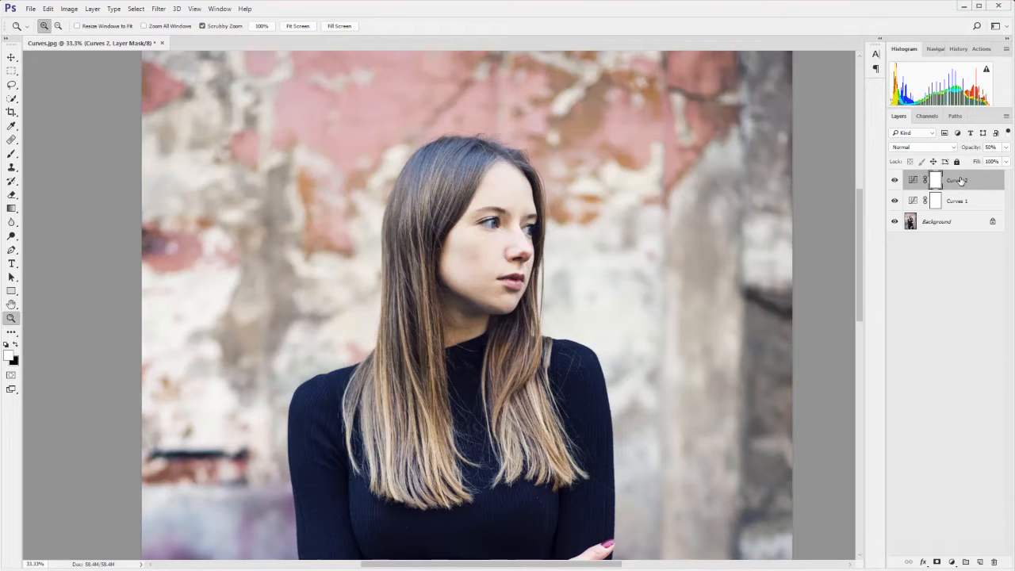
left_click_drag(961, 181, 961, 210)
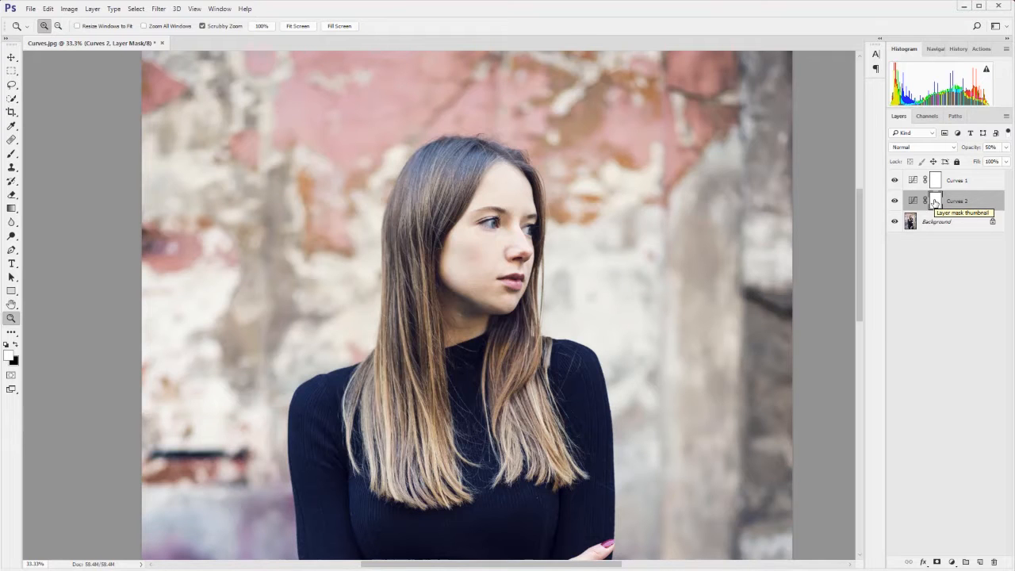
Invert the Curves 2 layer mask to black, and paint white over the model's face and hair with a soft 250 px brush at 0% hardness
key("ctrl+i")
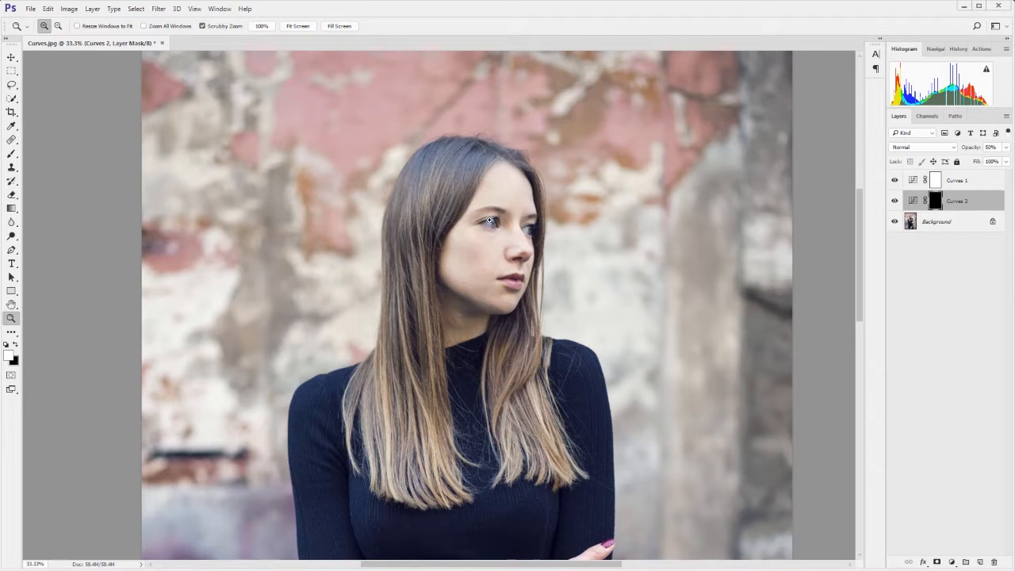
key("b")
left_click(55, 26)
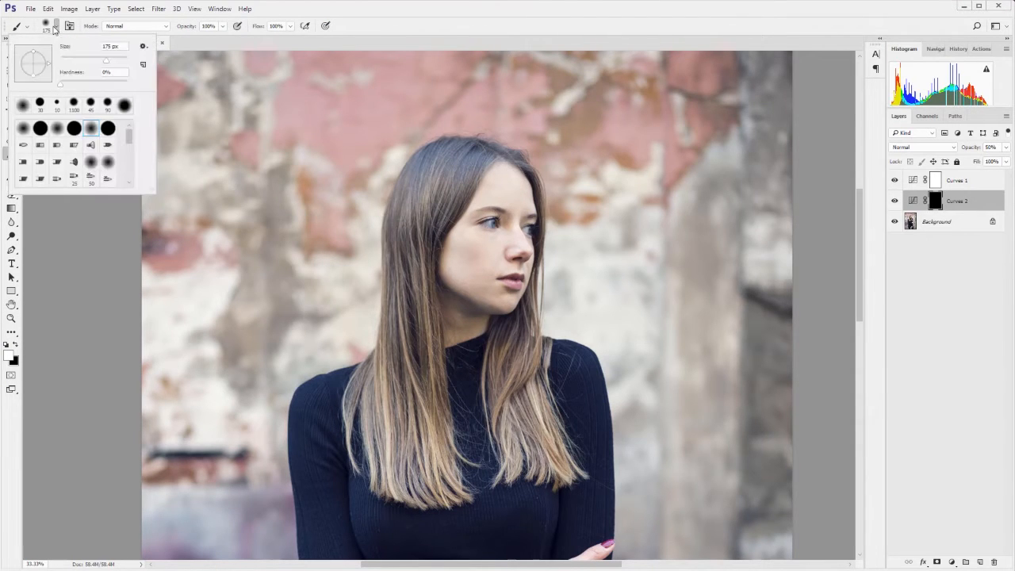
left_click(56, 131)
left_click(58, 85)
key("Return")
key("bracketright")
key("bracketright")
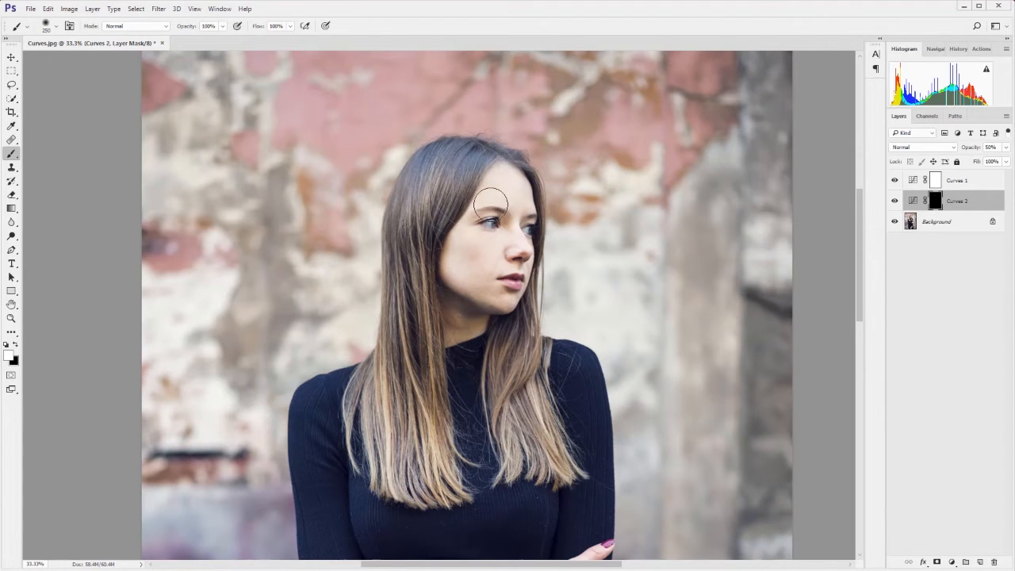
left_click_drag(517, 246, 519, 263)
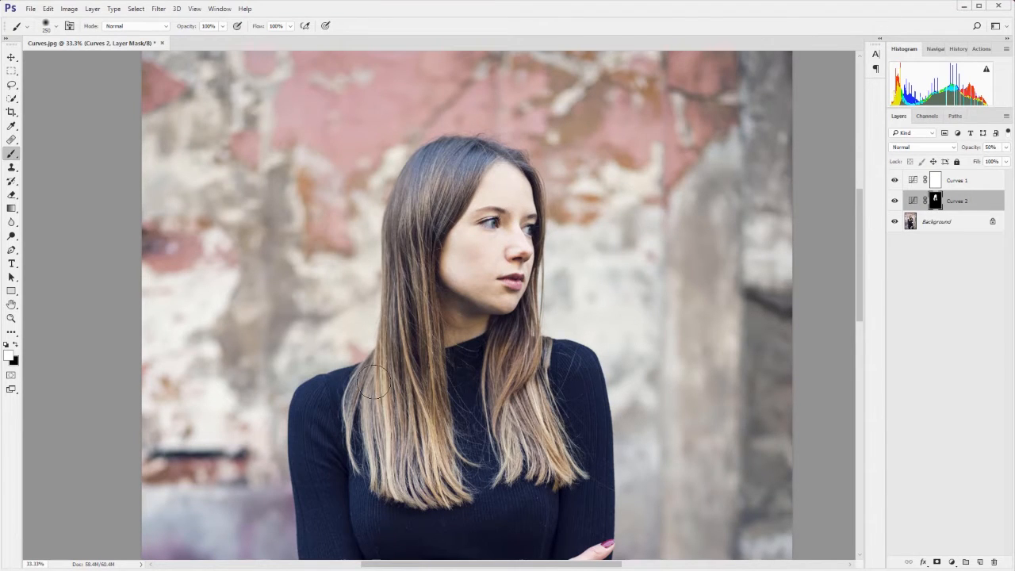
Refine the Curves 2 mask along the outer hair strands and ends with a smaller 70 px white brush
key("bracketleft")
key("bracketleft")
key("bracketleft")
key("bracketleft")
key("bracketleft")
key("x")
key("x")
View the Curves 2 mask on its own and fill the dark gaps inside the face and hair area with white using a 150 px brush
left_click(936, 200, "alt")
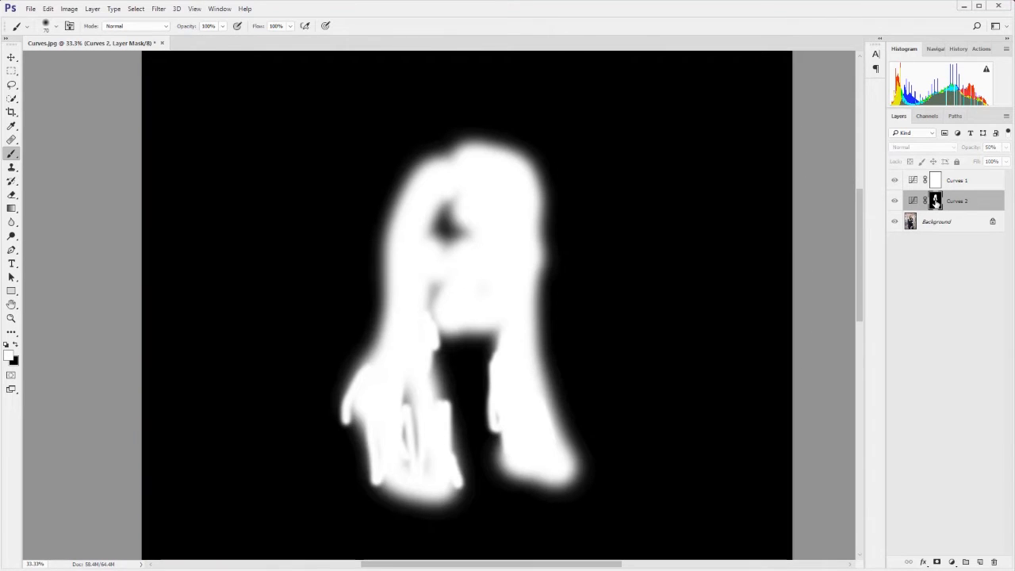
mouse_move(425, 299)
left_mouse_down()
mouse_move(439, 310)
mouse_move(428, 326)
left_mouse_up()
key("bracketright")
key("bracketright")
key("bracketright")
key("bracketright")
key("bracketright")
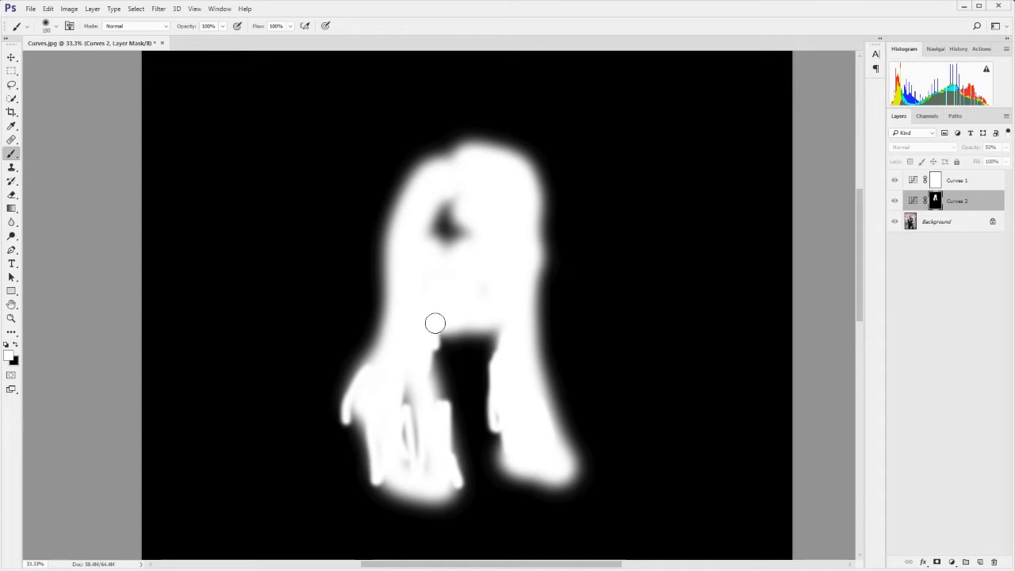
mouse_move(458, 230)
left_mouse_down()
mouse_move(462, 197)
mouse_move(433, 252)
left_mouse_up()
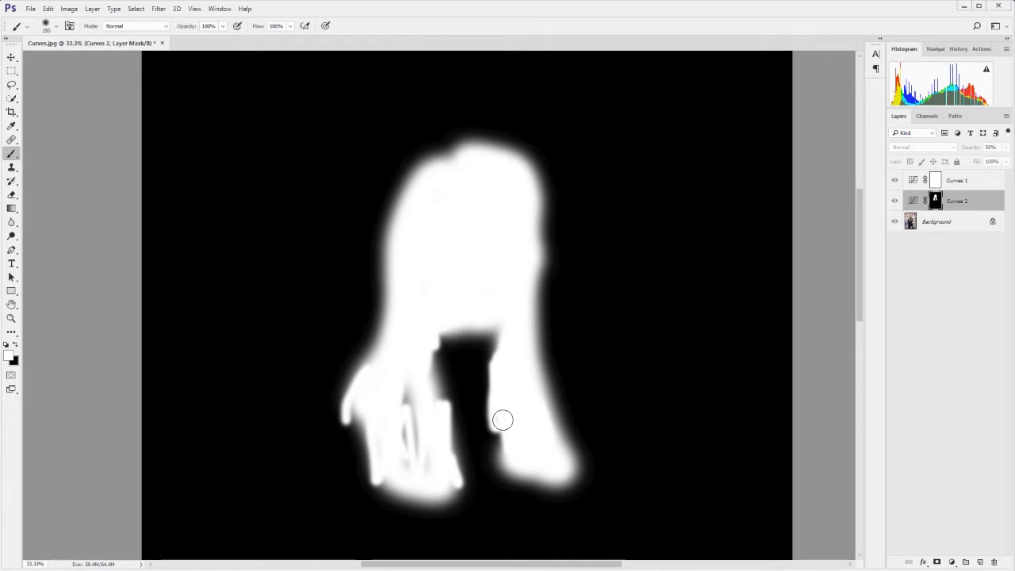
mouse_move(412, 394)
left_mouse_down()
mouse_move(404, 421)
mouse_move(435, 389)
left_mouse_up()
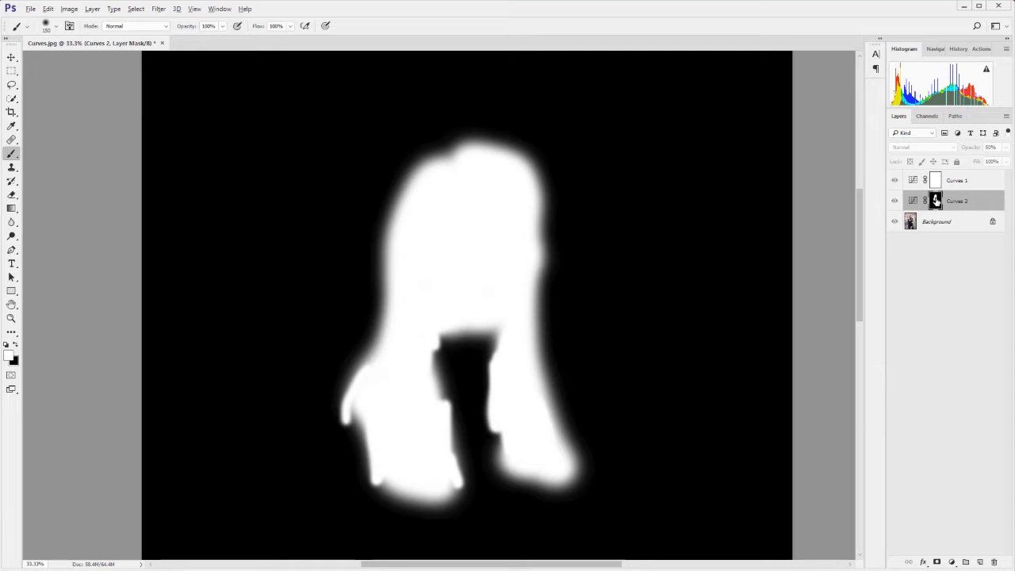
left_click(936, 200, "alt")
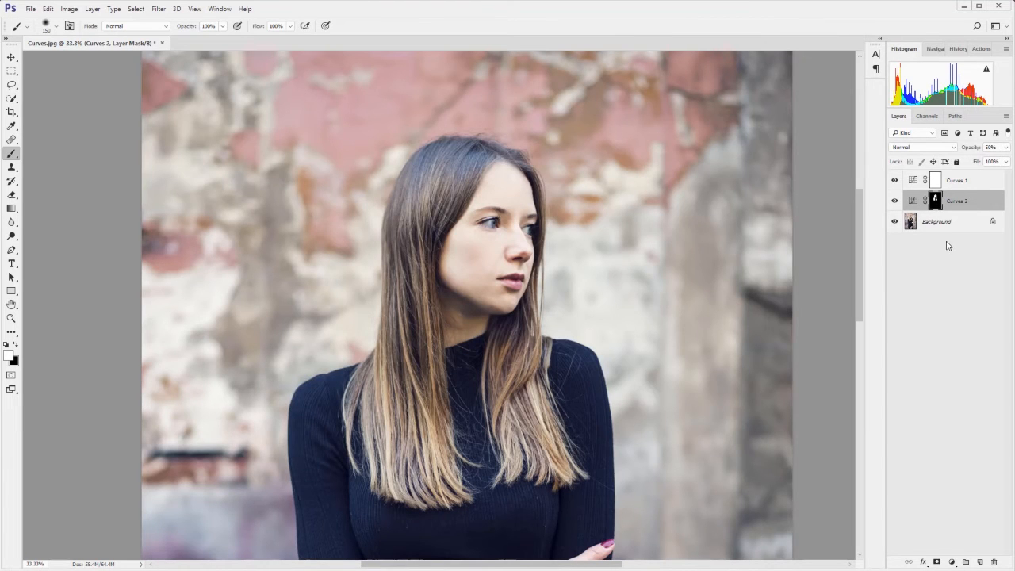
Compare the photo with the masked Curves 2 layer hidden and shown, and fit the whole image in view
left_click(894, 201)
left_click(894, 202)
left_click(894, 202)
left_click(894, 202)
left_click(894, 202)
left_click(895, 201)
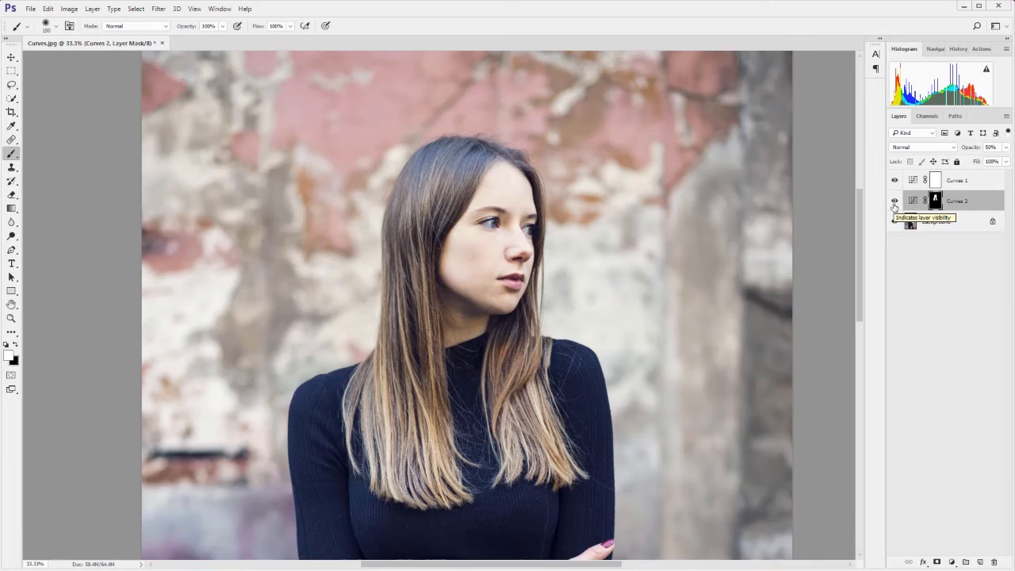
key("ctrl+0")
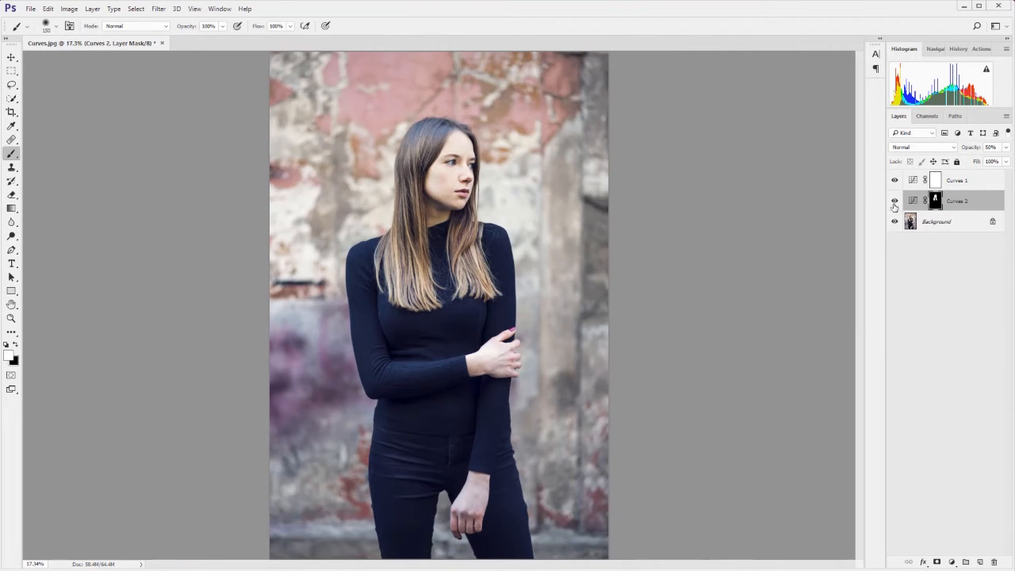